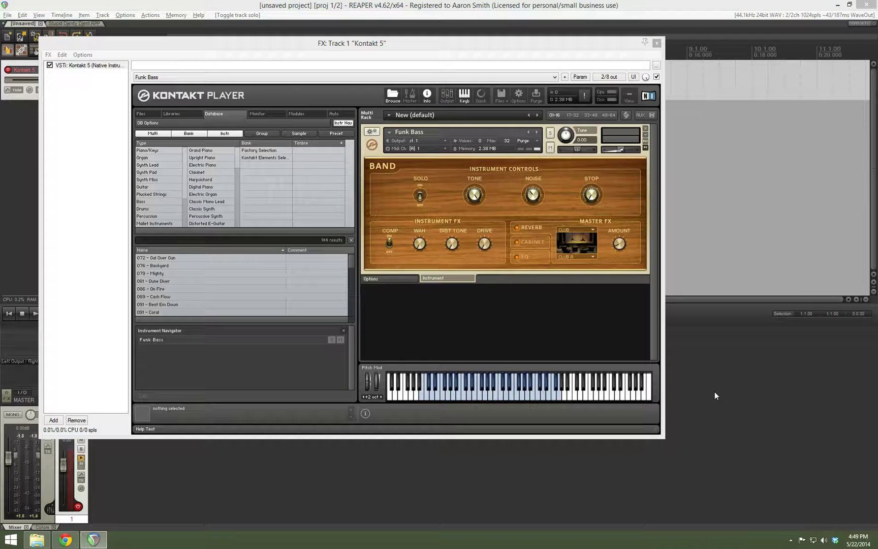
Step: Browse the Native Instruments Kontakt 5 Player page in Chrome, then return to REAPER's Kontakt window
click(65, 539)
scroll(136, 366, up, 3)
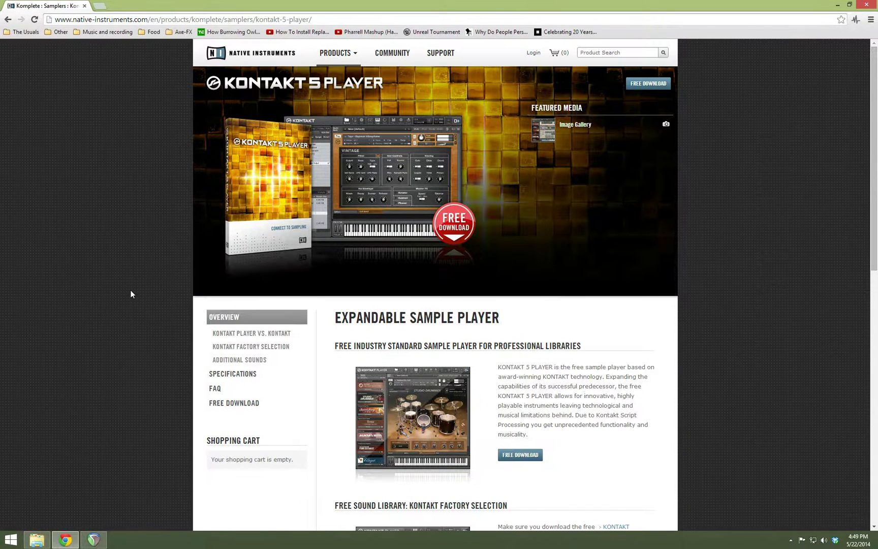
scroll(130, 290, down, 3)
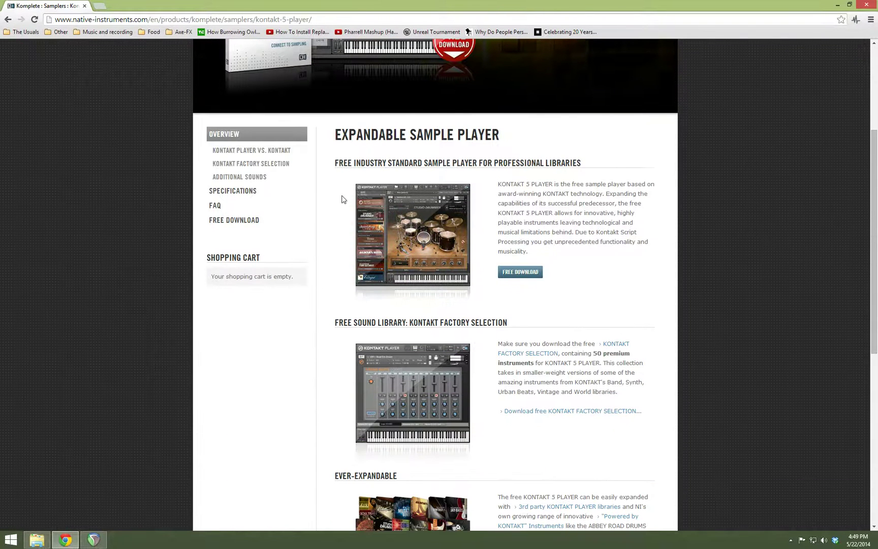
scroll(663, 254, down, 3)
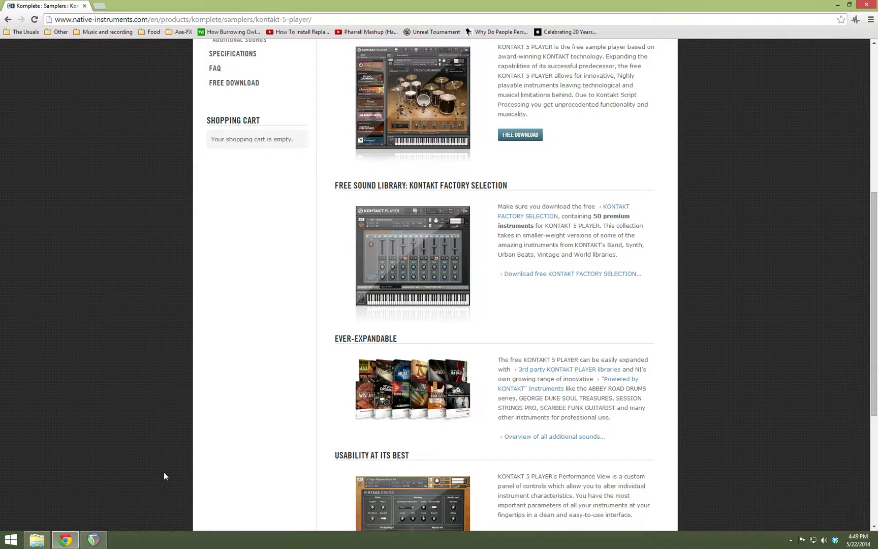
scroll(164, 475, up, 4)
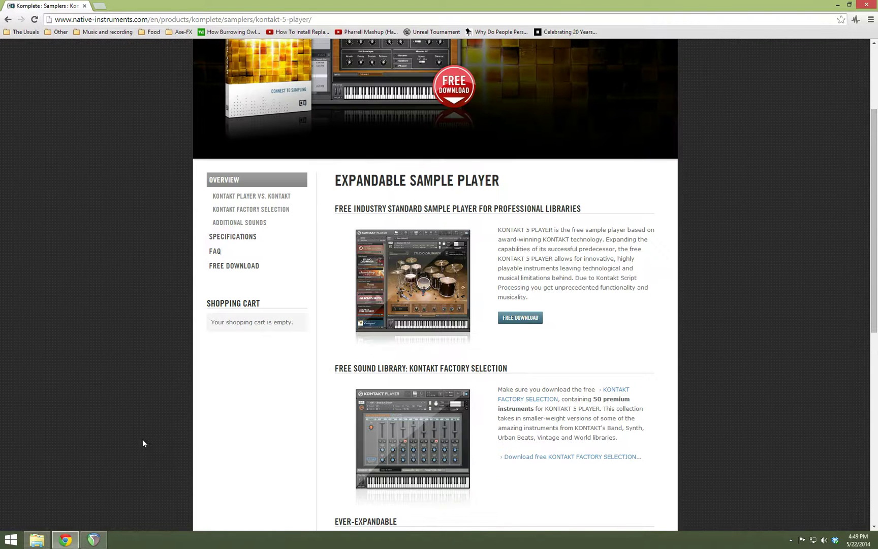
click(95, 543)
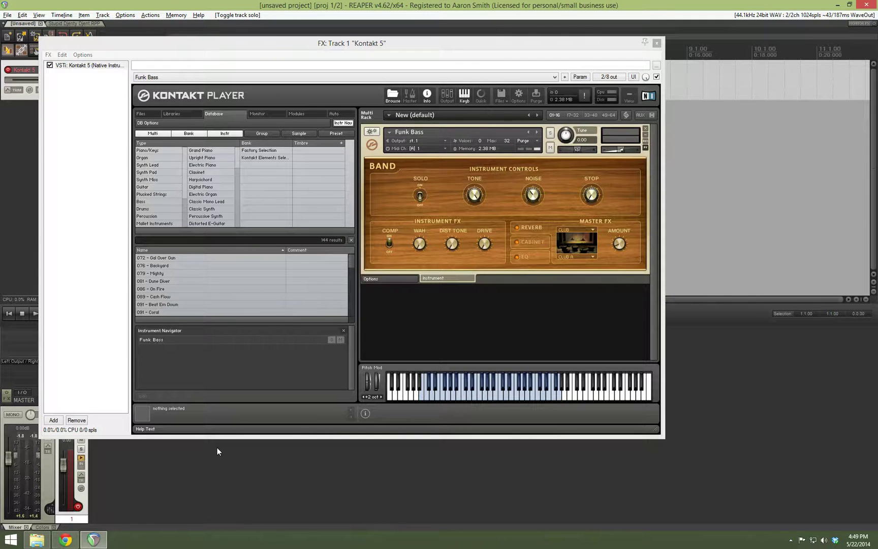
Step: Play a note on Kontakt's keyboard to hear the Funk Bass instrument
click(430, 398)
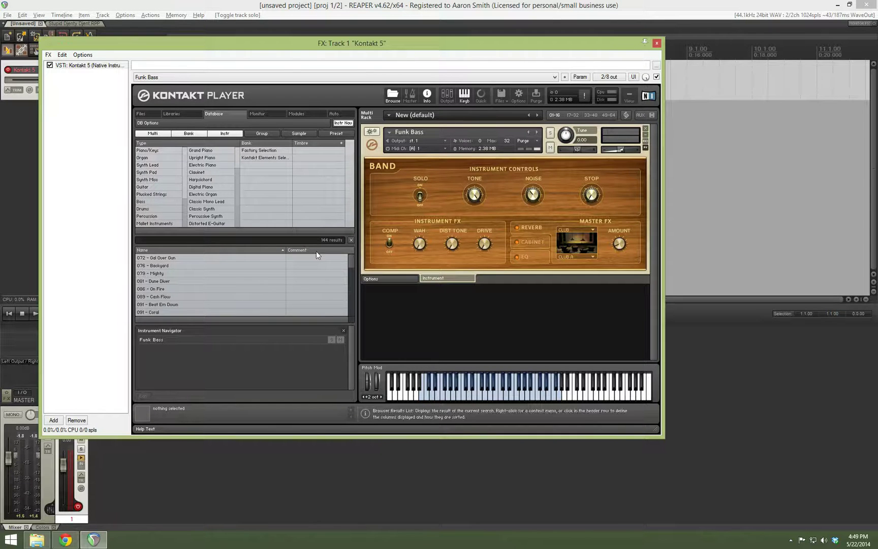
Step: Remove Funk Bass and load Classic Bass from the Bass > Fingered Bass library category
click(644, 130)
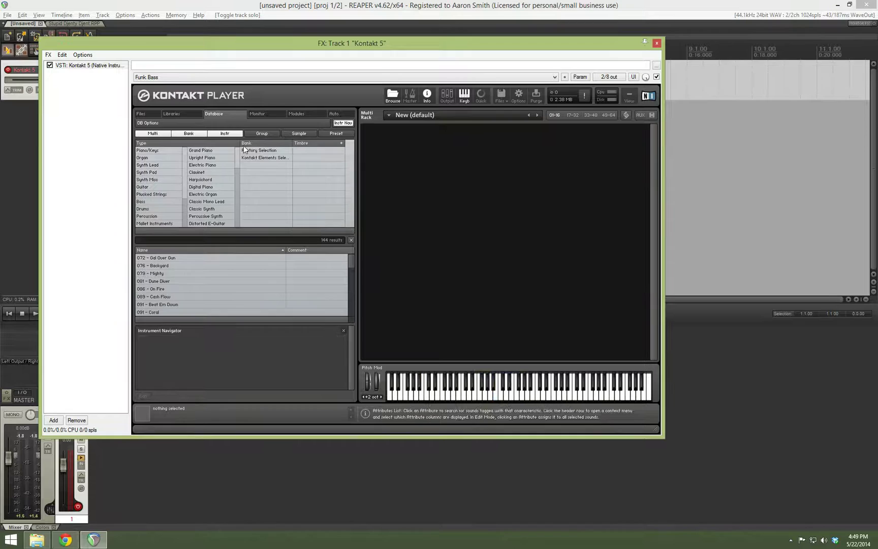
click(144, 202)
click(202, 148)
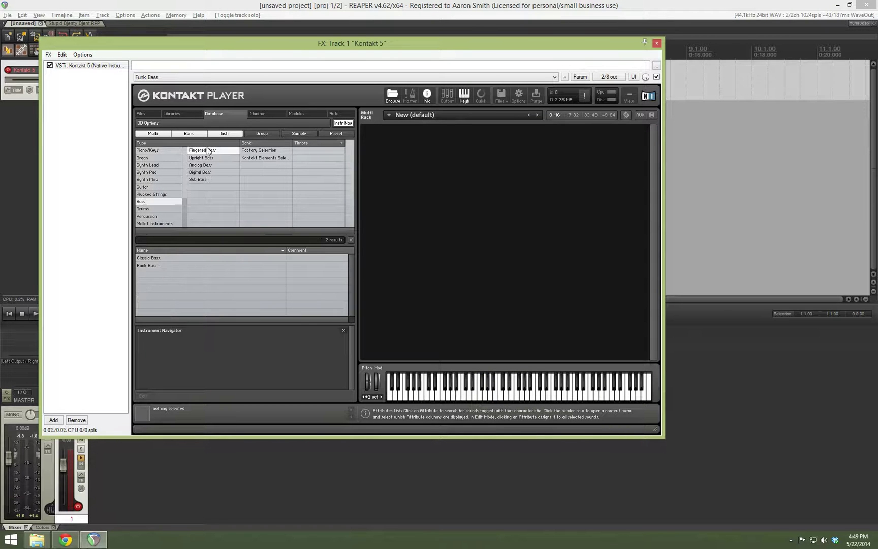
double_click(152, 259)
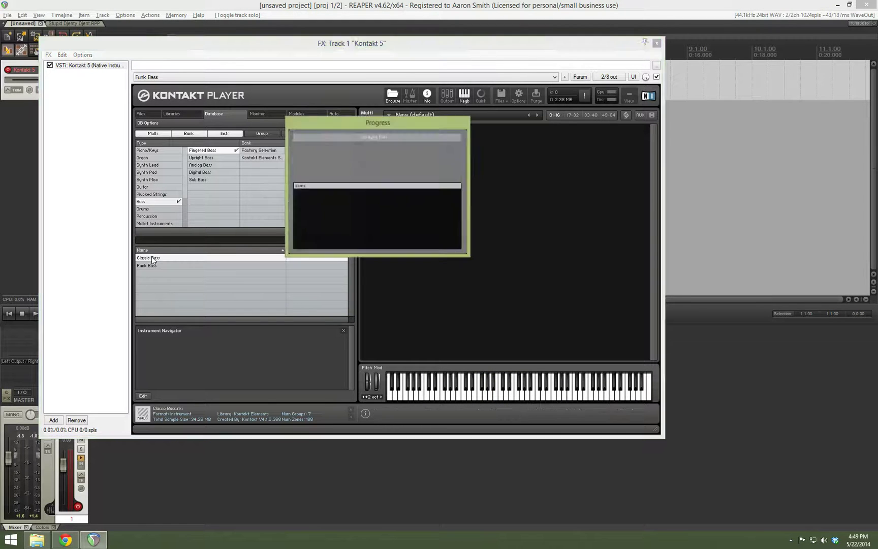
Step: Play several notes on the on-screen keyboard to audition Classic Bass
click(443, 395)
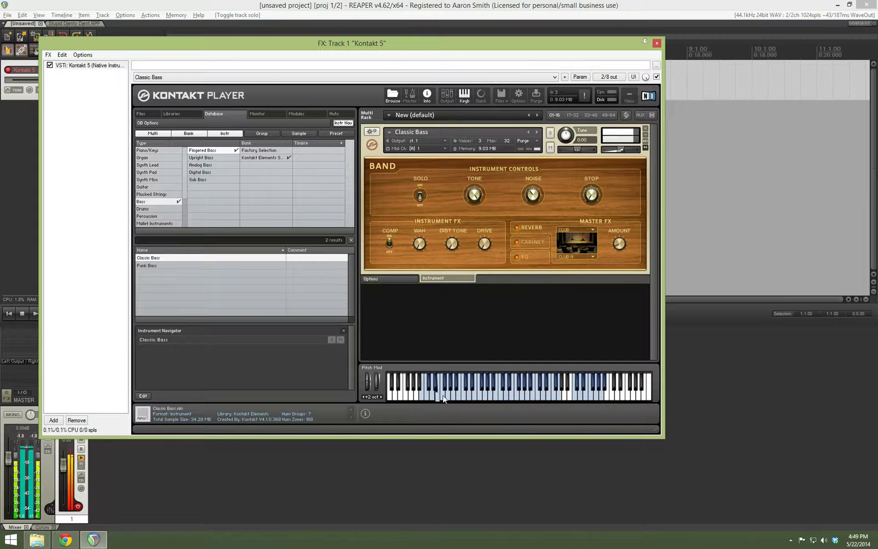
drag(482, 386, 490, 391)
click(558, 389)
click(519, 381)
click(431, 393)
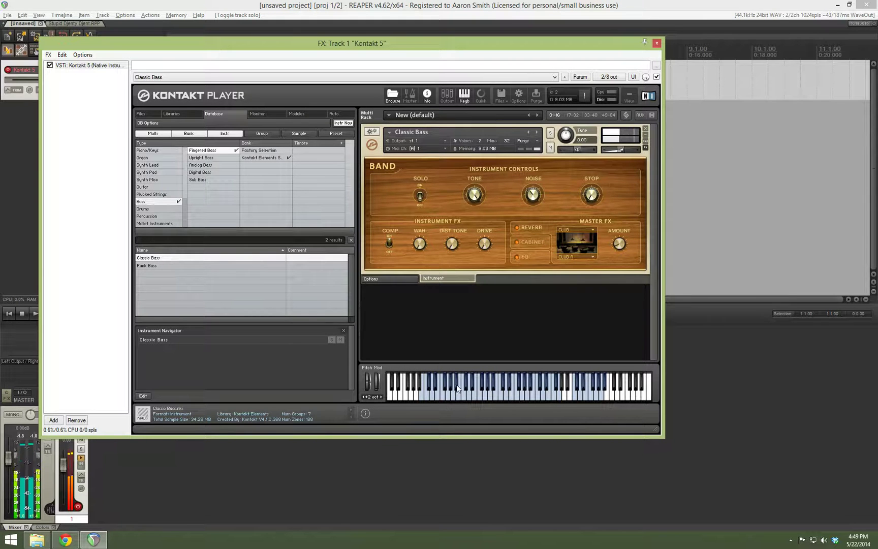
click(425, 397)
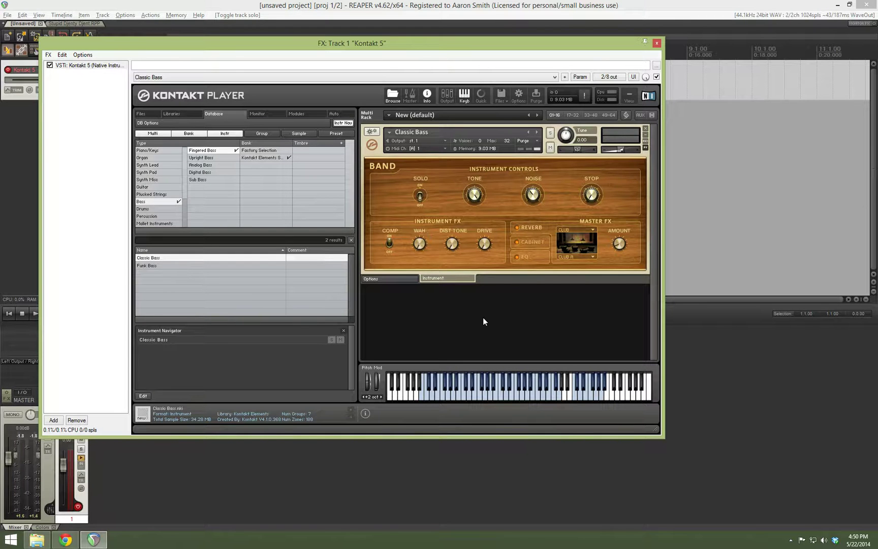
Step: Switch to the Stupid Djenty Djent project and play part of the song
click(85, 21)
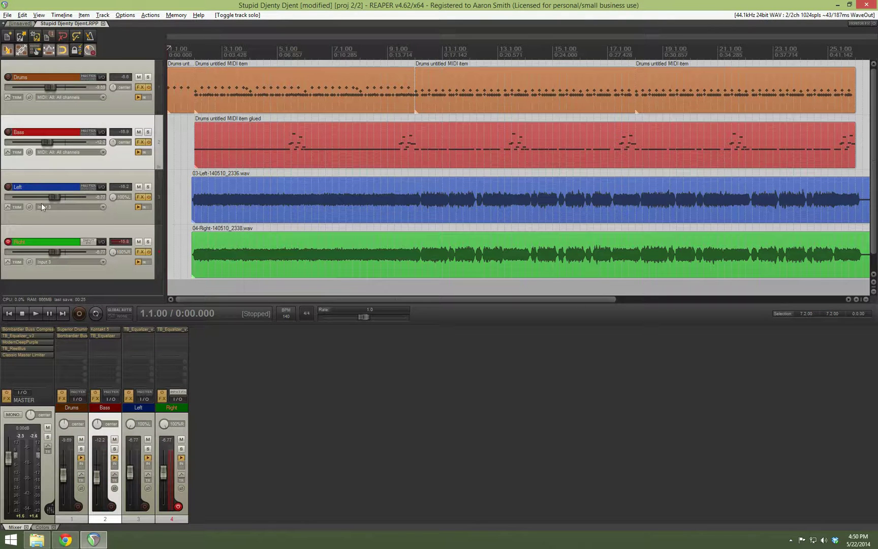
click(34, 316)
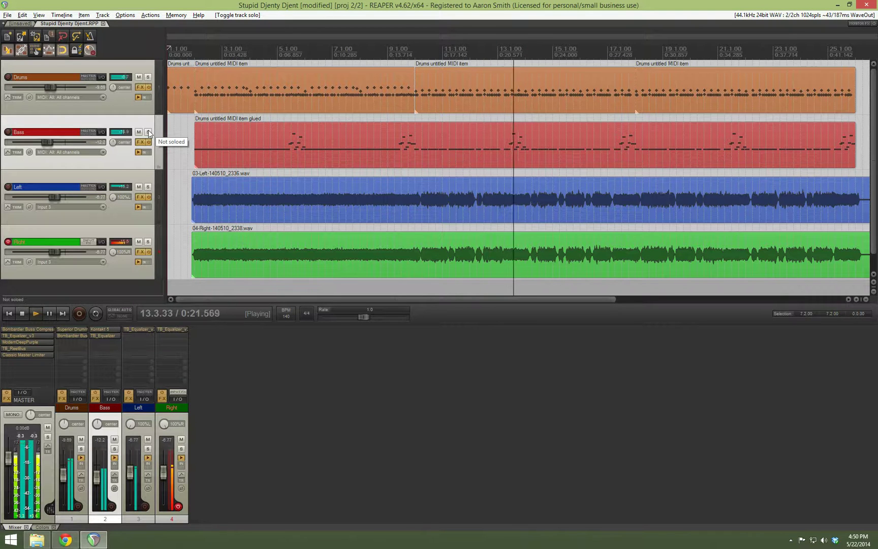
key(space)
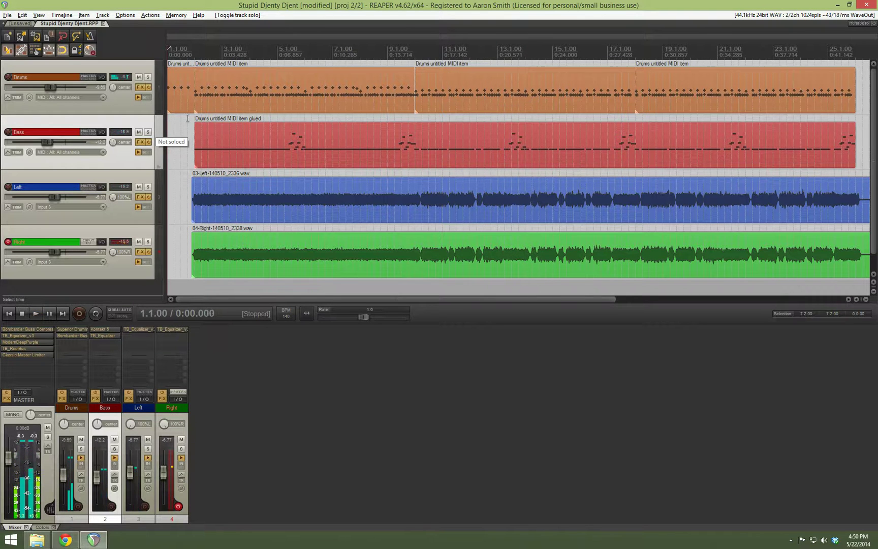
Step: Solo the Bass track, play it from near the start, and select its MIDI item
click(188, 120)
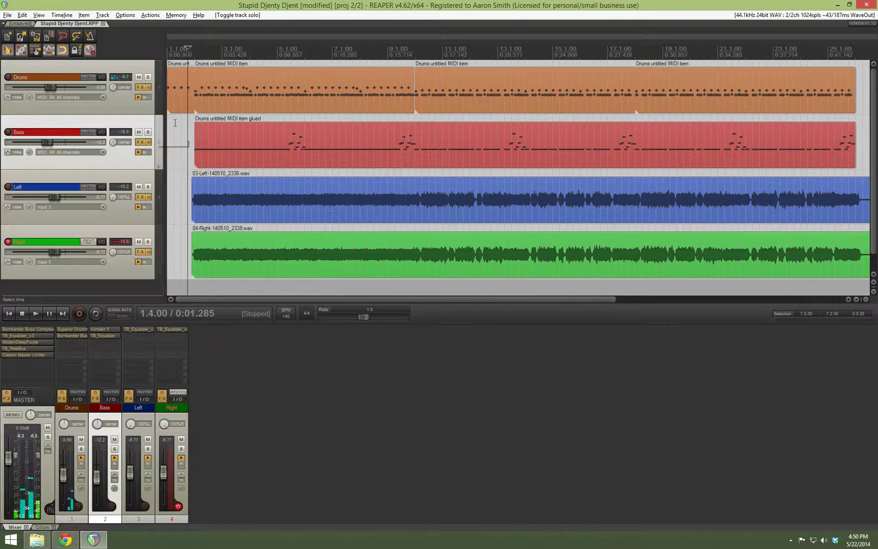
click(148, 132)
key(space)
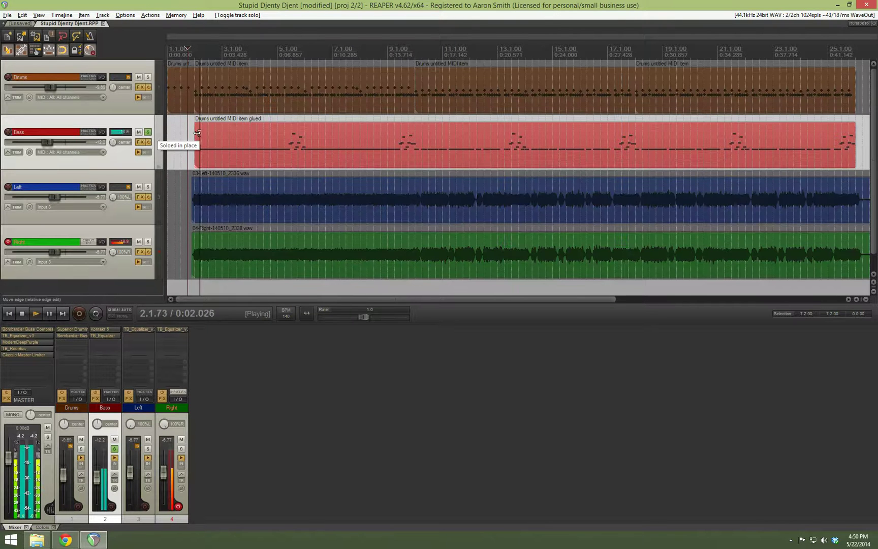
click(197, 133)
Step: Open the Bass MIDI item in the MIDI editor, zoom in on the notes, then close it
double_click(197, 134)
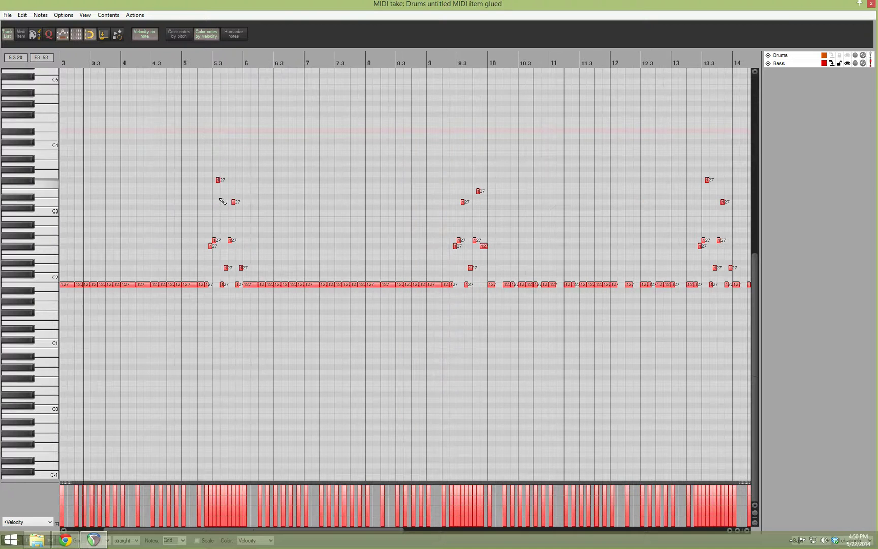
scroll(275, 345, up, 1)
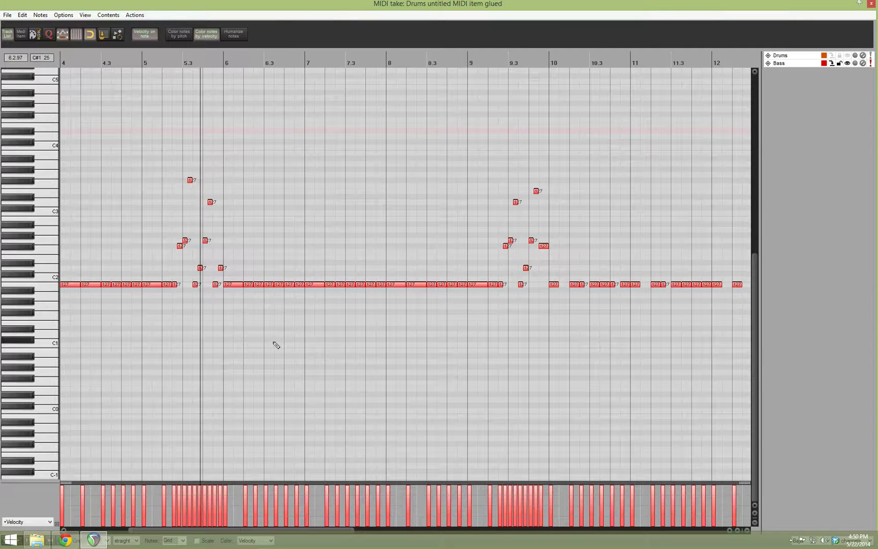
key(space)
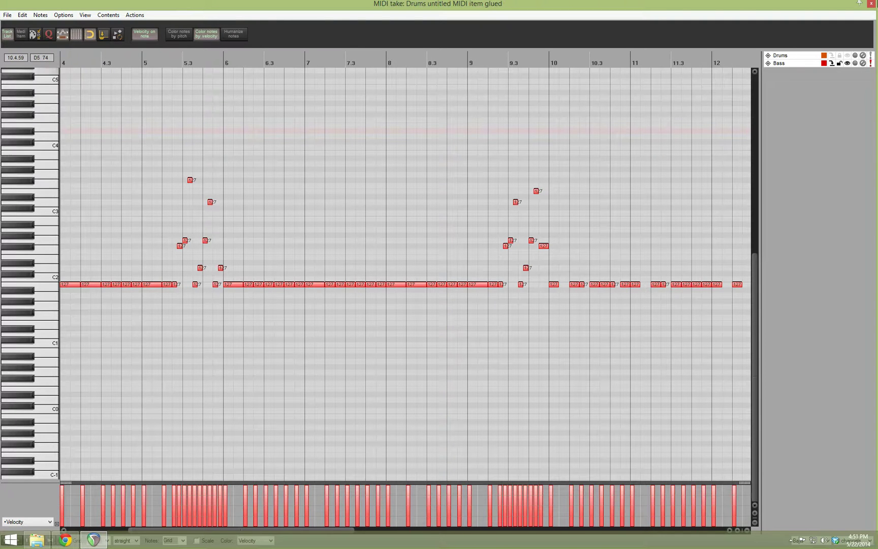
click(871, 4)
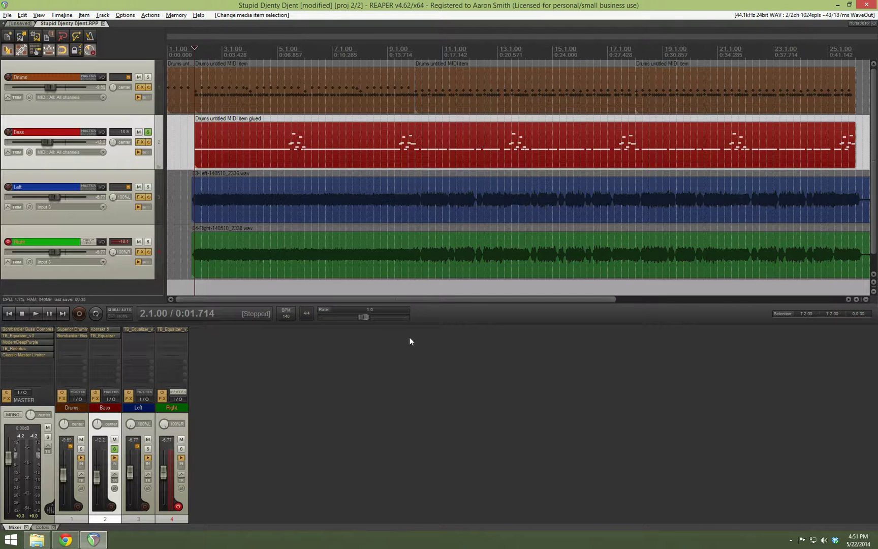
Step: Open TB_Equalizer on the Bass track and listen to the bass with it bypassed
click(103, 337)
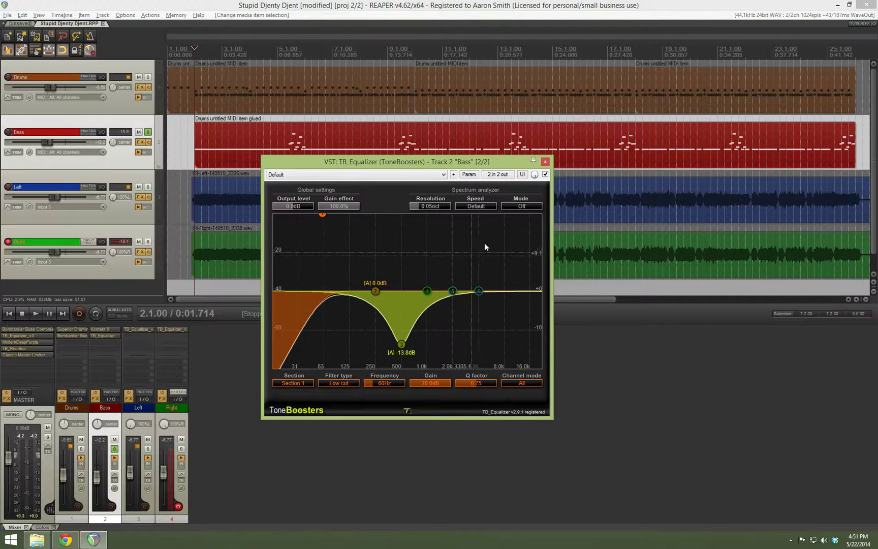
click(546, 175)
key(space)
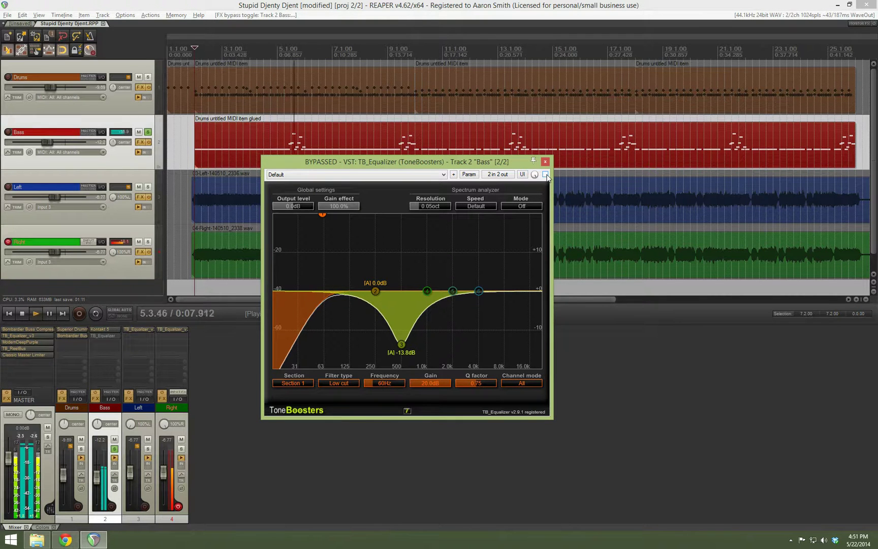
key(space)
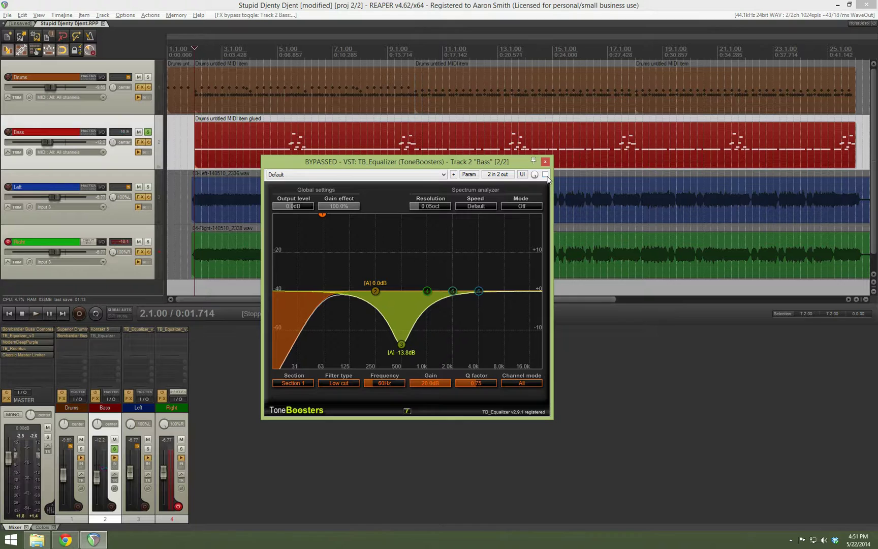
Step: Re-enable the equalizer, compare it against bypass once more, and leave it active
click(545, 175)
key(space)
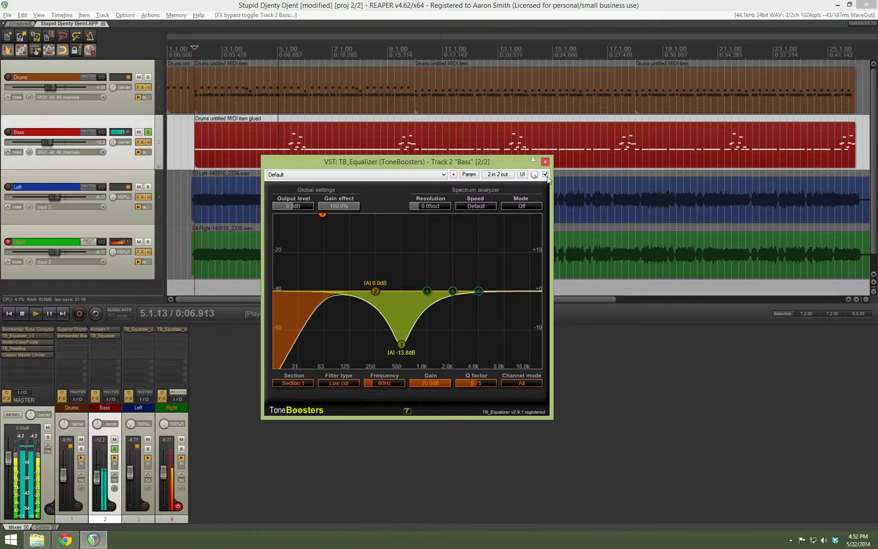
key(space)
click(545, 174)
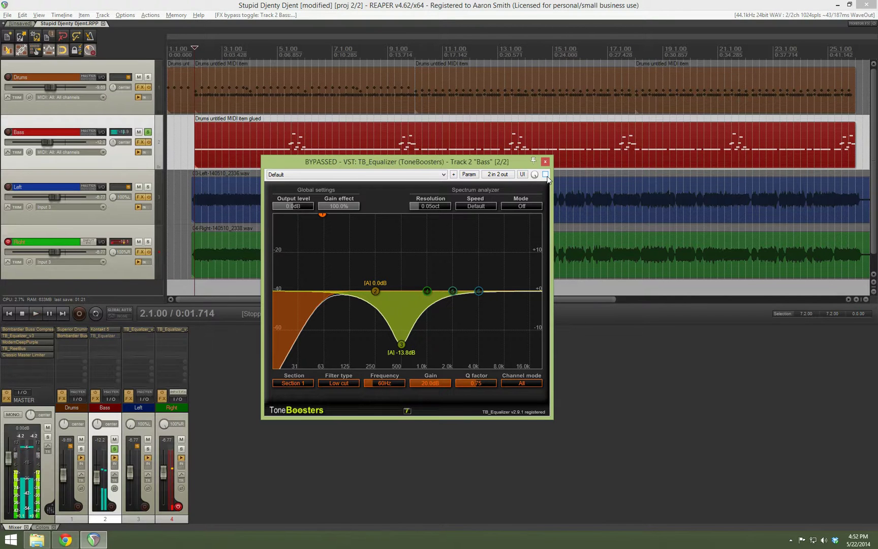
click(545, 174)
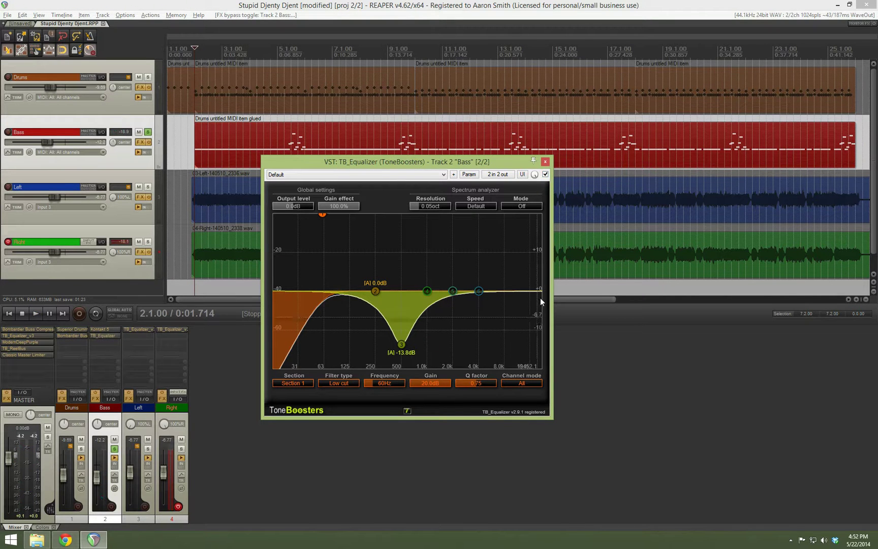